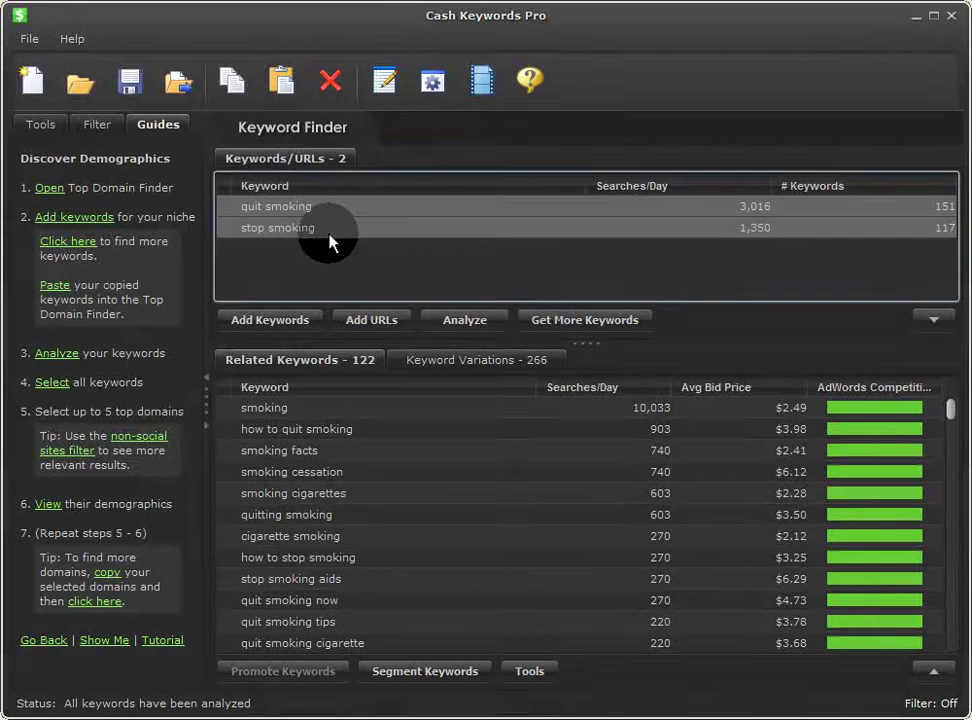
Step: Copy the keyword variations from "quit smoking" down through "natural stop smoking"
left_click(425, 362)
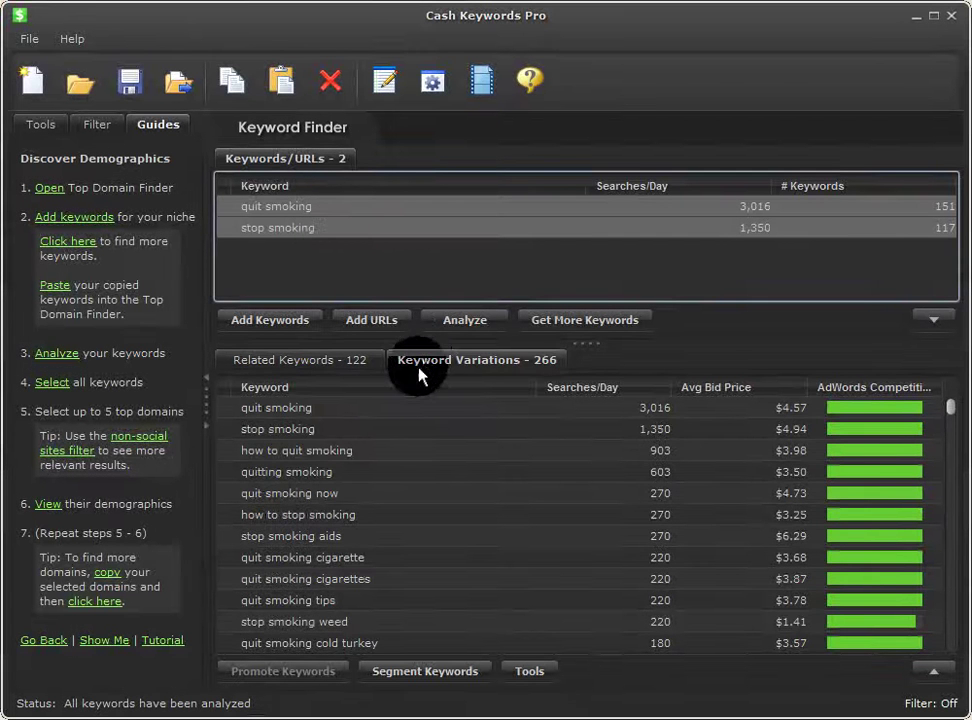
left_click_drag(397, 412, 337, 705)
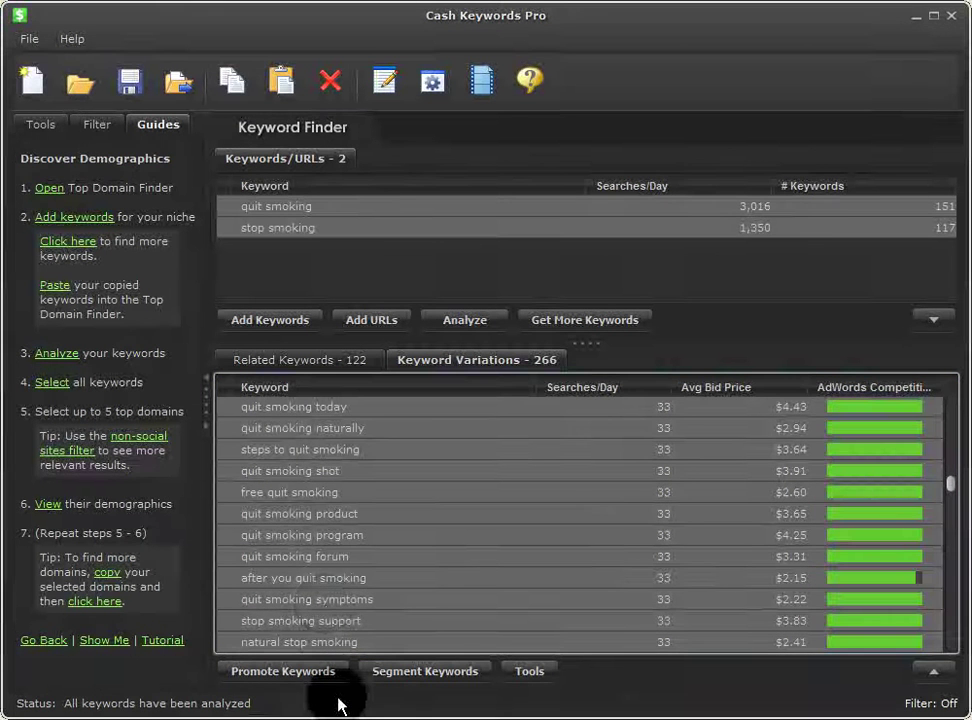
right_click(302, 497)
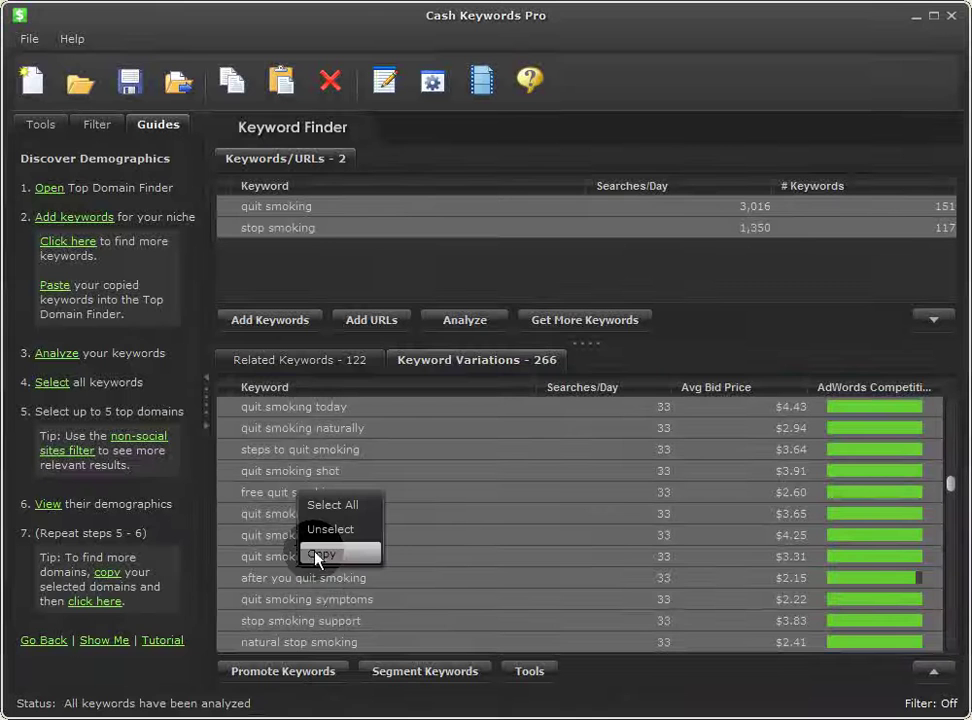
left_click(316, 555)
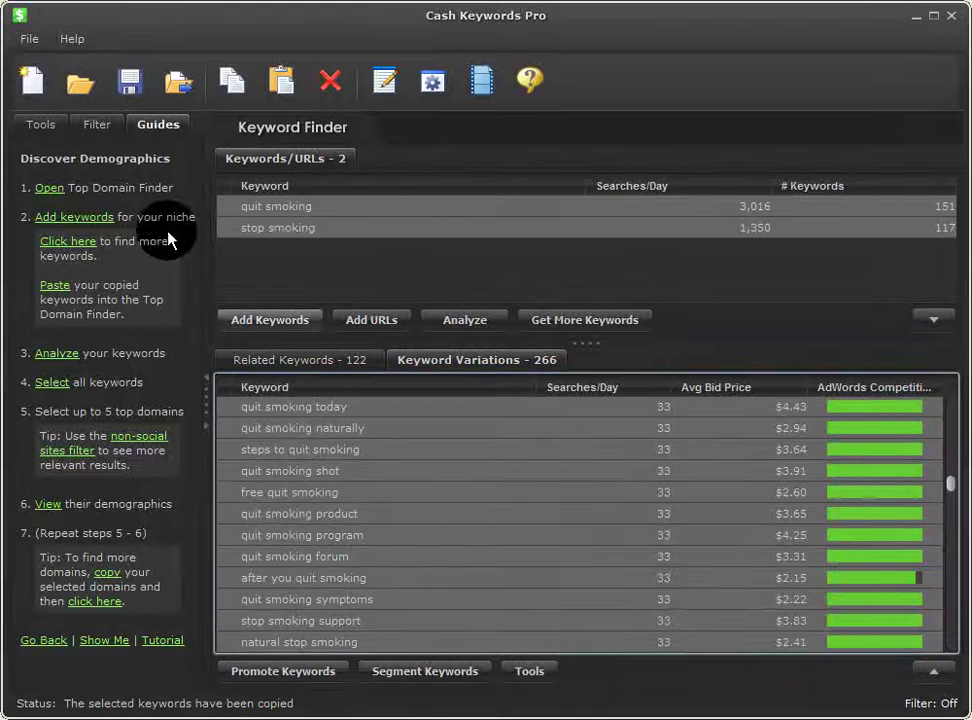
Step: Add the copied keywords to the Top Domain Finder and analyze them
left_click(50, 190)
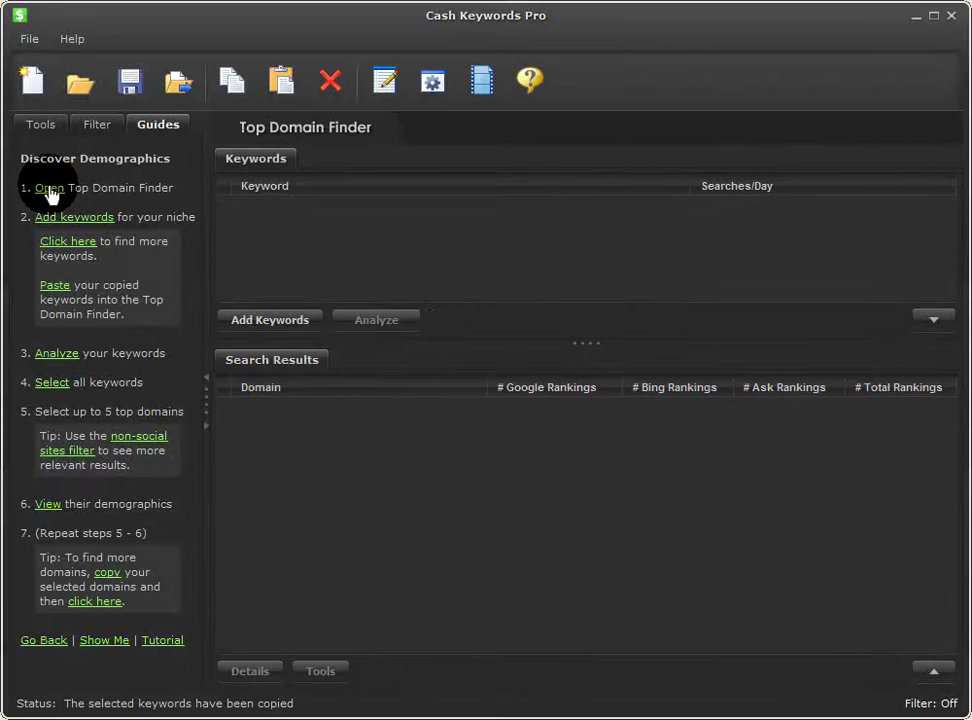
left_click(98, 218)
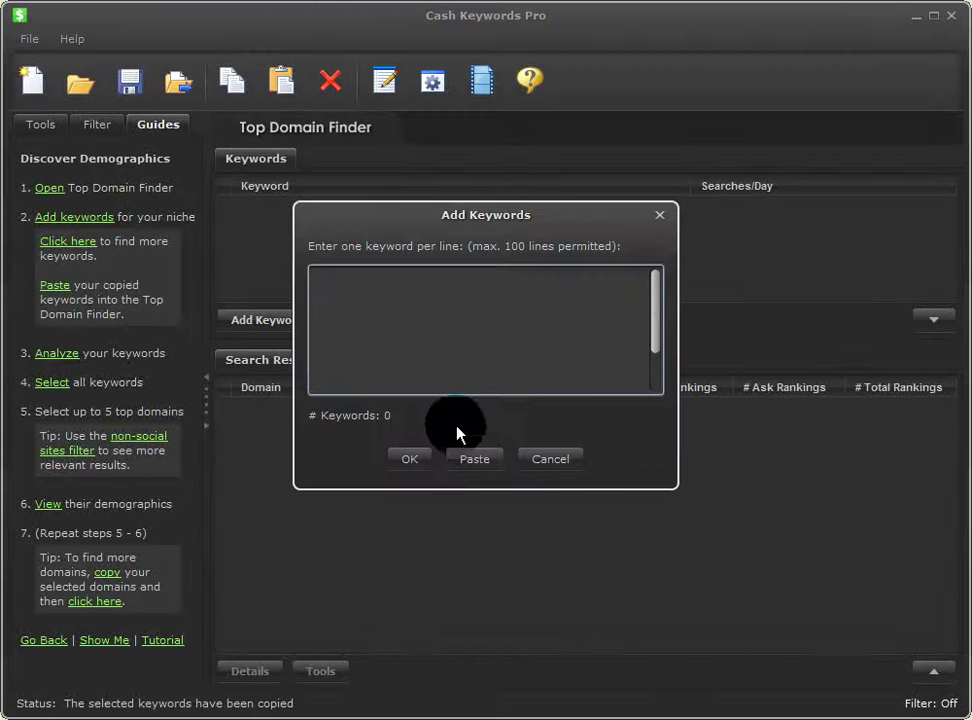
left_click(474, 459)
left_click(410, 459)
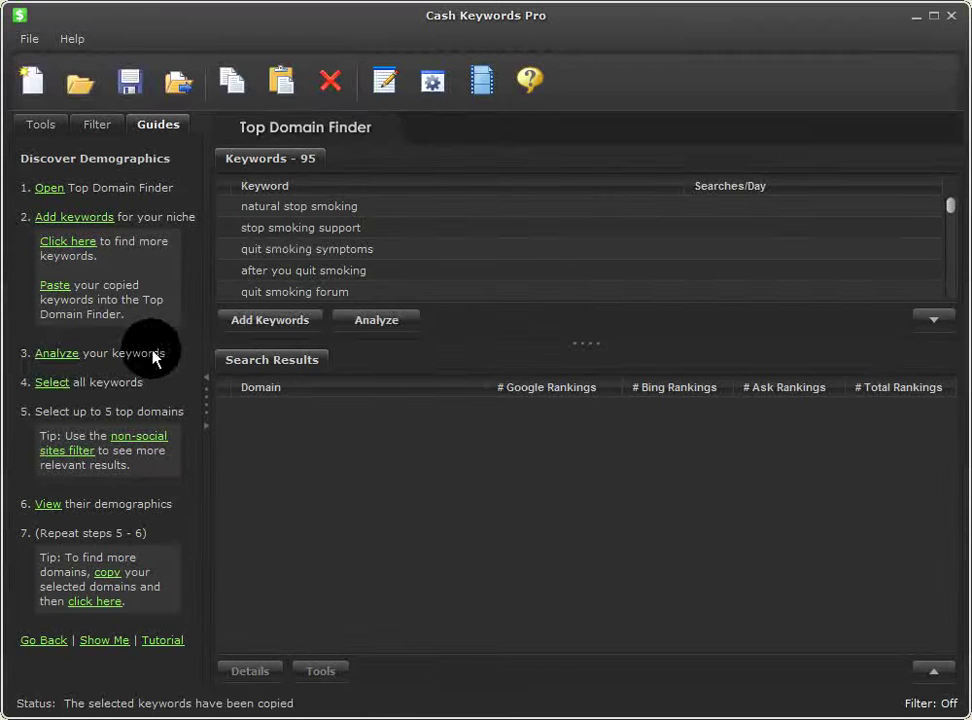
left_click(57, 353)
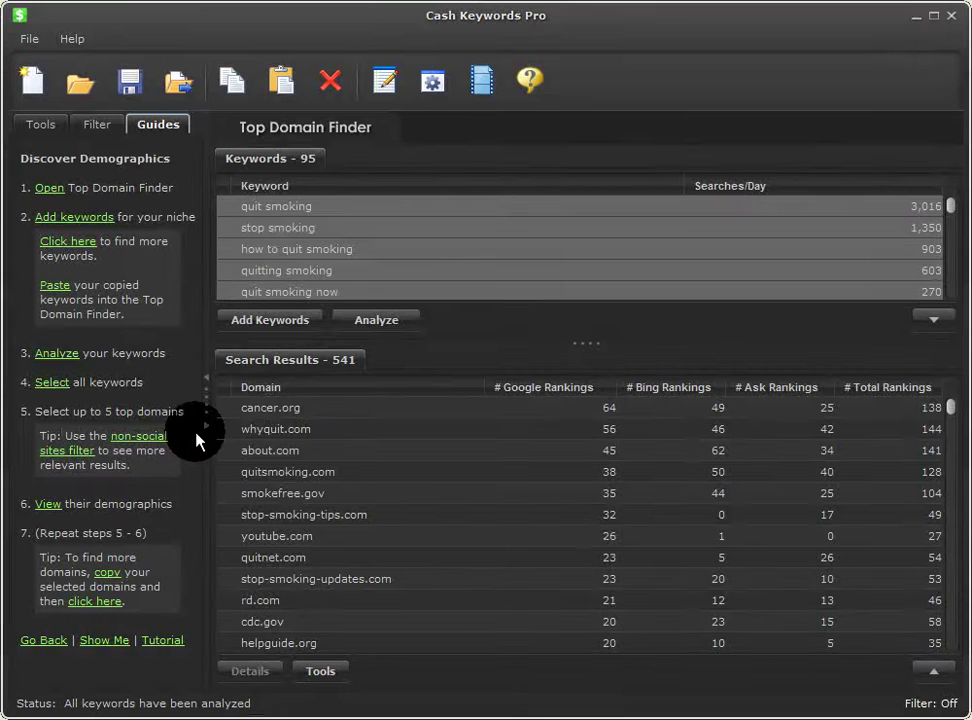
Step: View the demographics of whyquit.com, quitsmoking.com, smokefree.gov, stop-smoking-tips.com and stop-smoking-updates.com
left_click(324, 430)
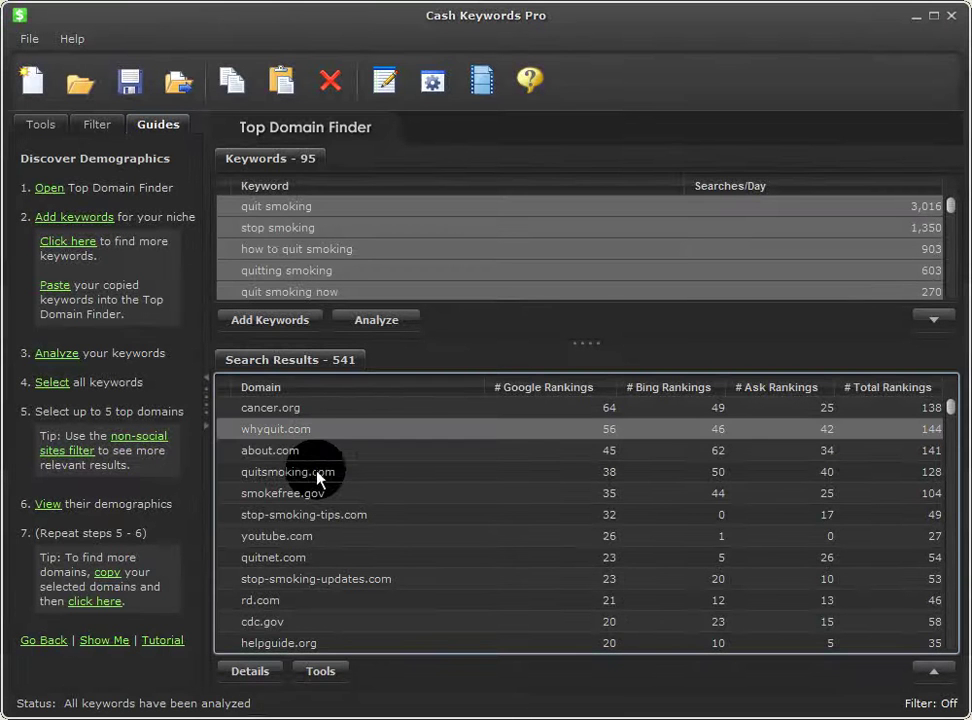
left_click(318, 474, "ctrl")
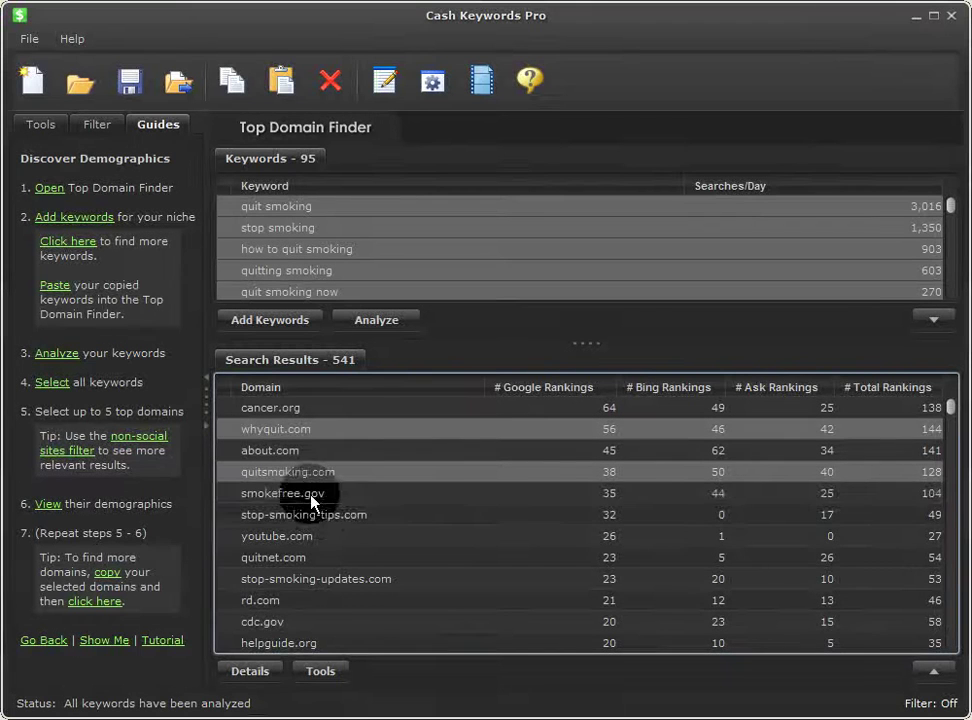
left_click(313, 494, "ctrl")
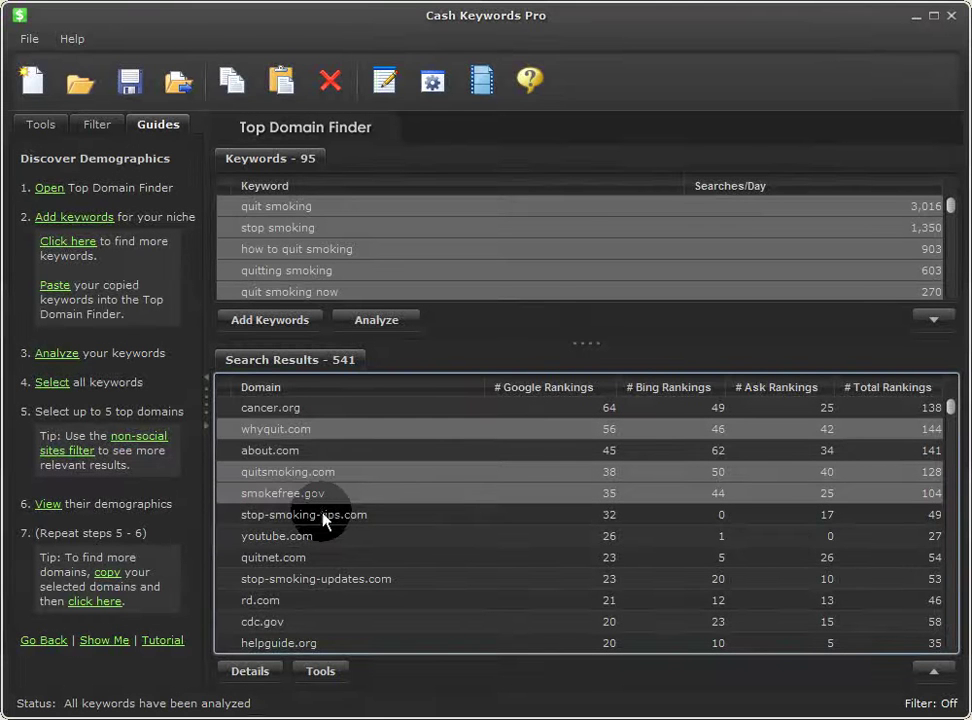
left_click(323, 516, "ctrl")
left_click(317, 580, "ctrl")
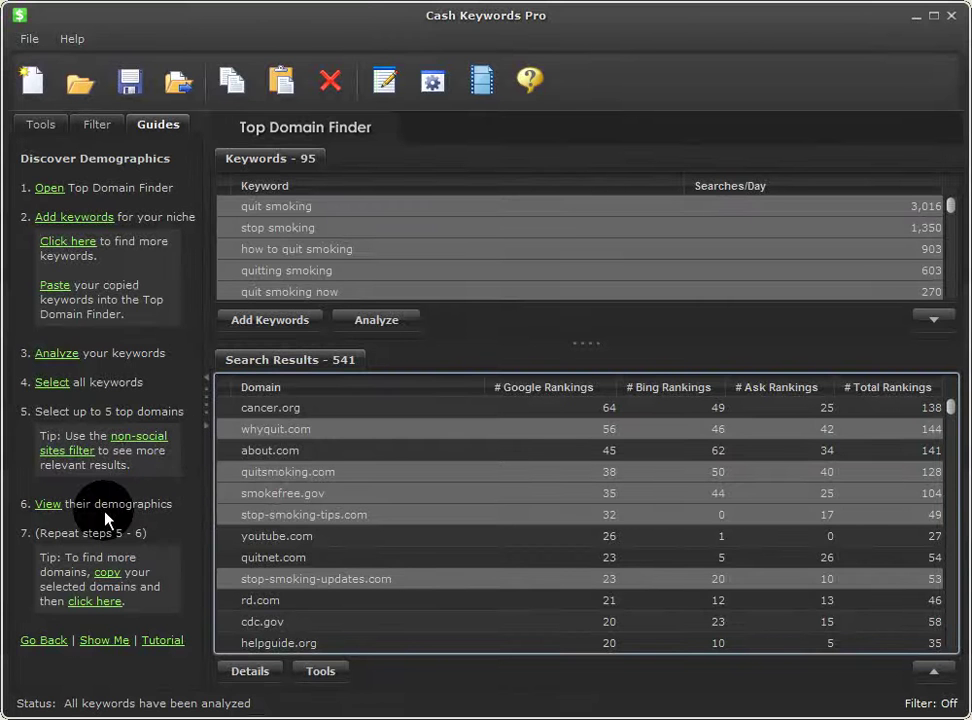
left_click(47, 507)
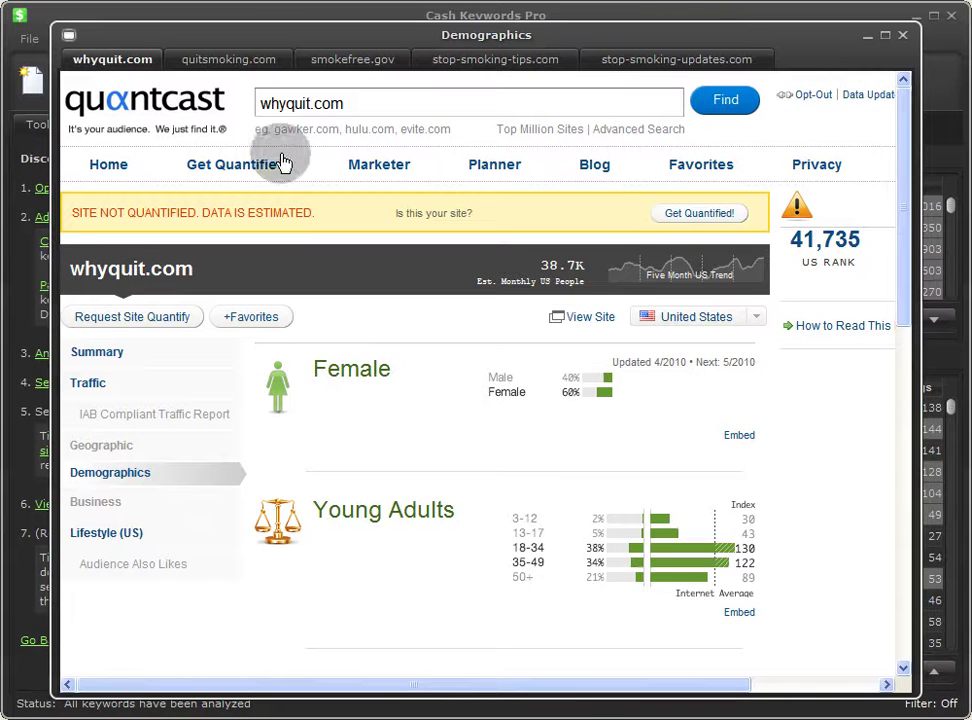
Step: Look through the Quantcast demographics pages of the other four domains and return to whyquit.com
left_click(210, 60)
left_click(318, 64)
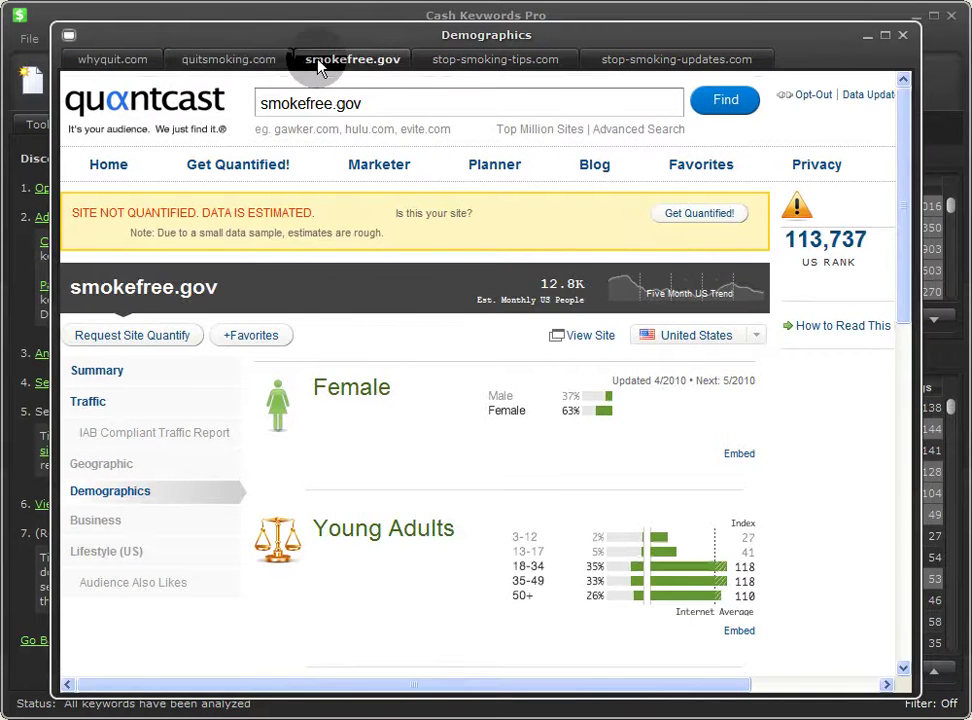
left_click(457, 60)
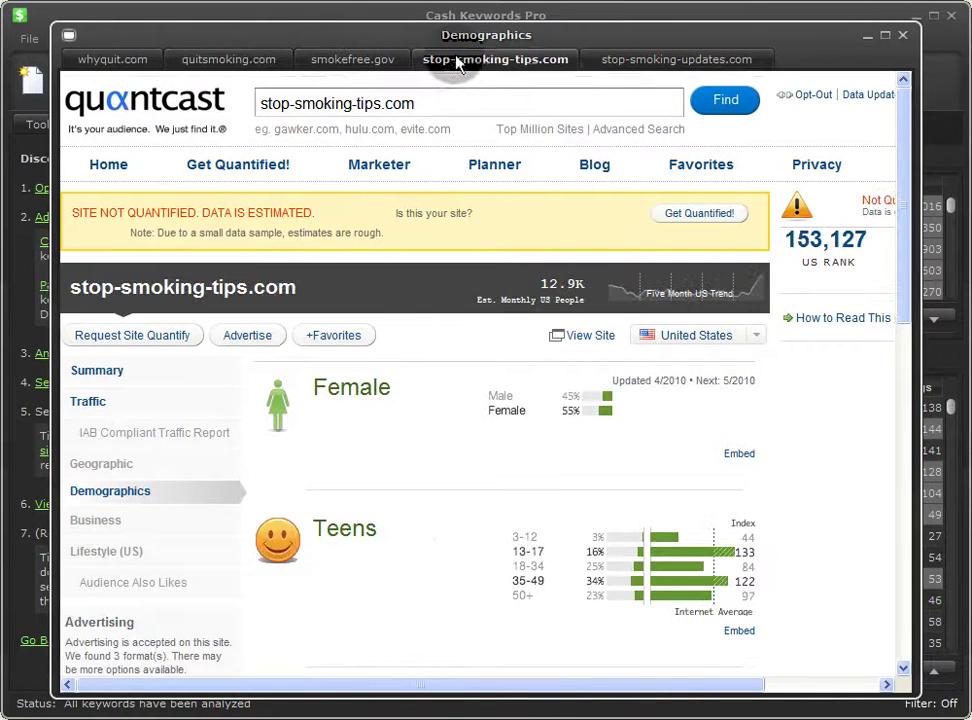
left_click(622, 64)
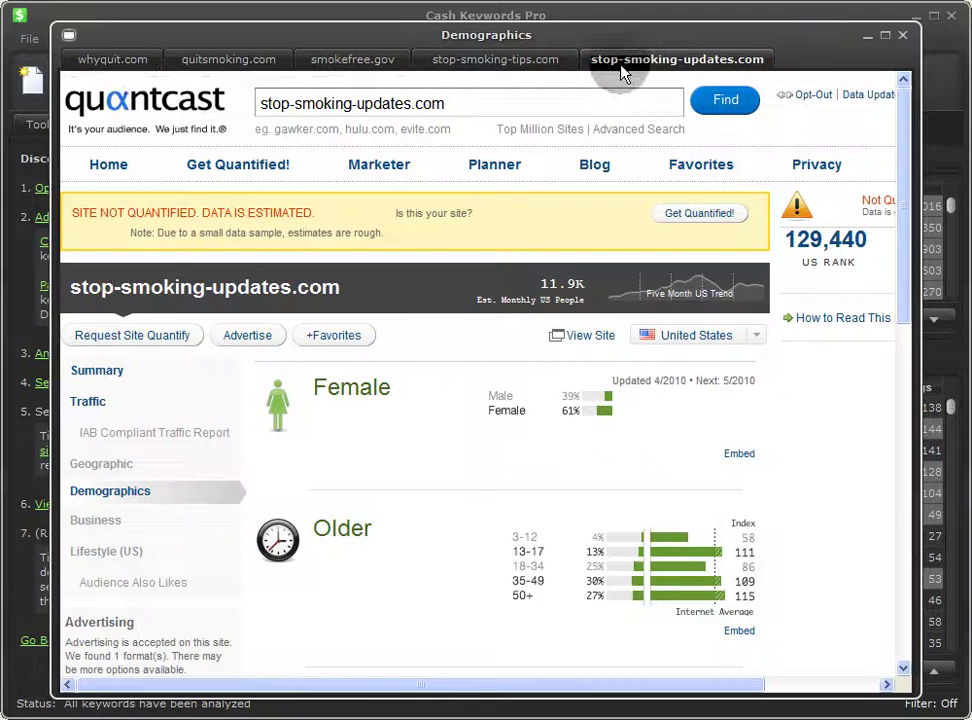
left_click(114, 62)
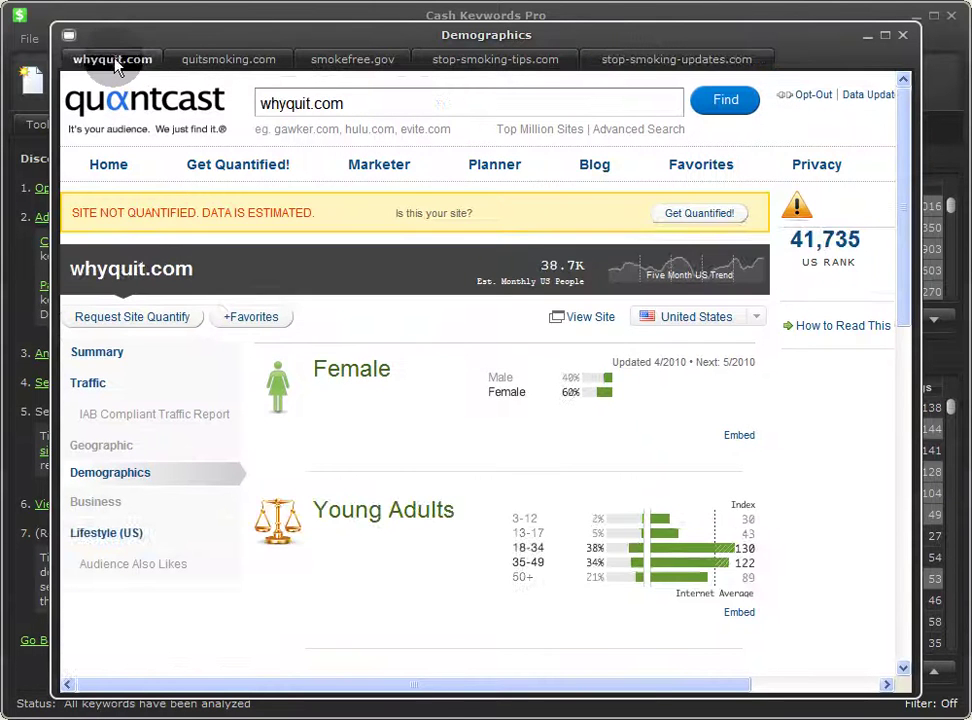
Step: Compare the gender, age and ethnicity figures across the five domains' demographics reports, then close the Demographics window
left_click_drag(912, 160, 894, 226)
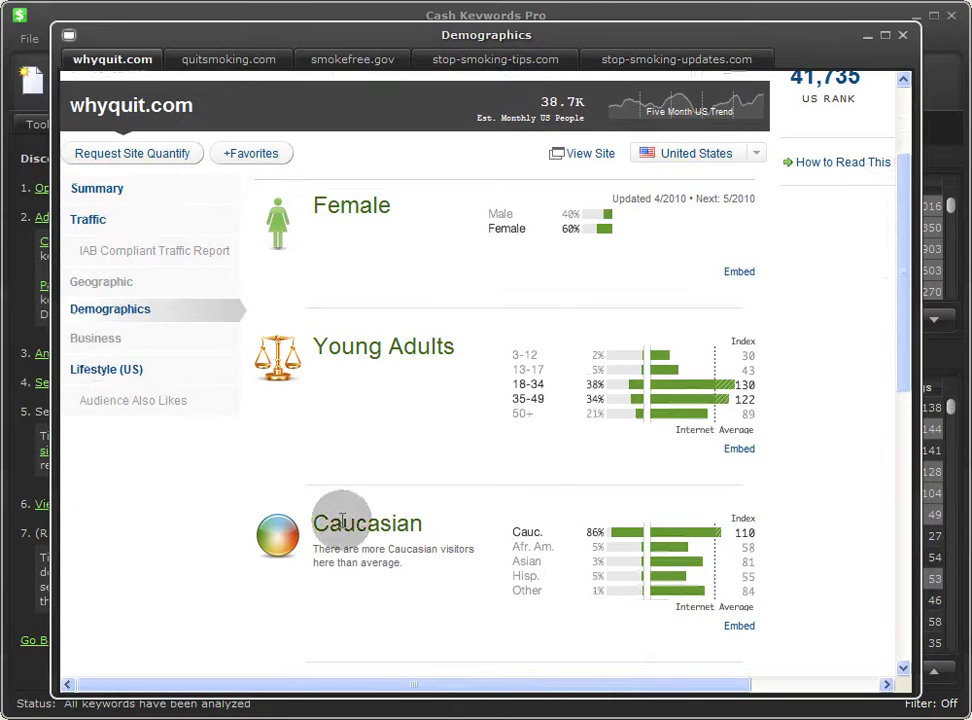
left_click_drag(900, 260, 886, 169)
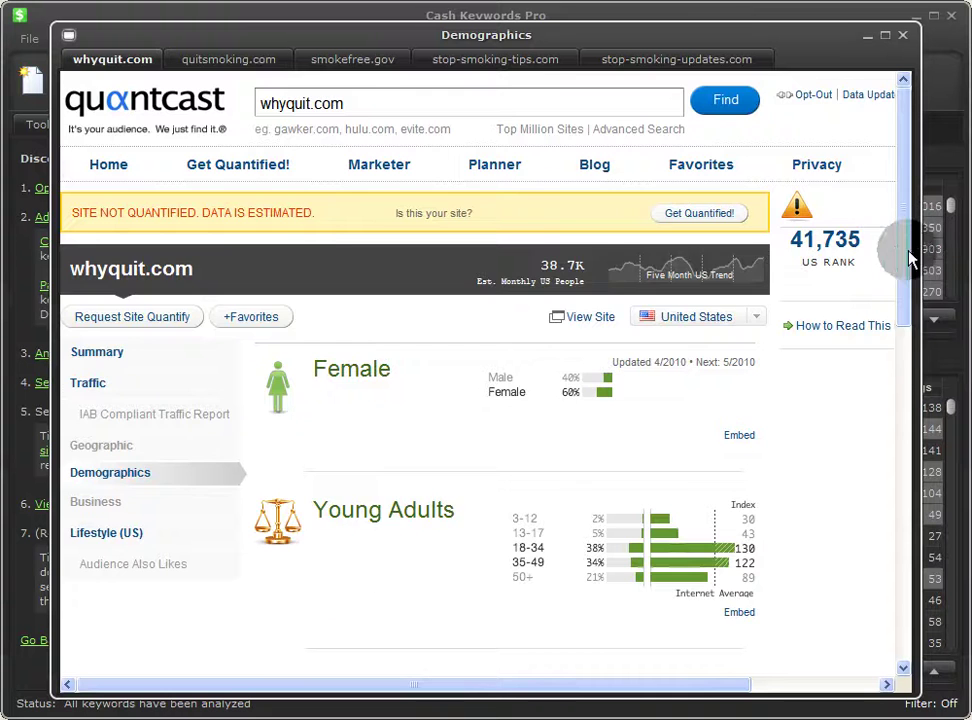
left_click_drag(910, 256, 906, 327)
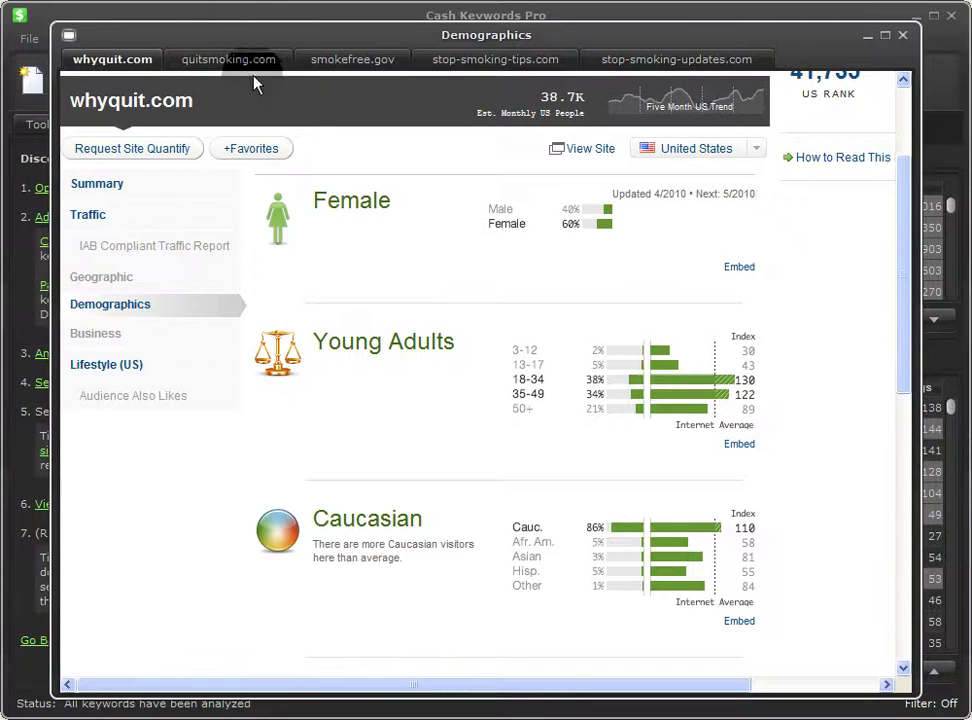
left_click(240, 63)
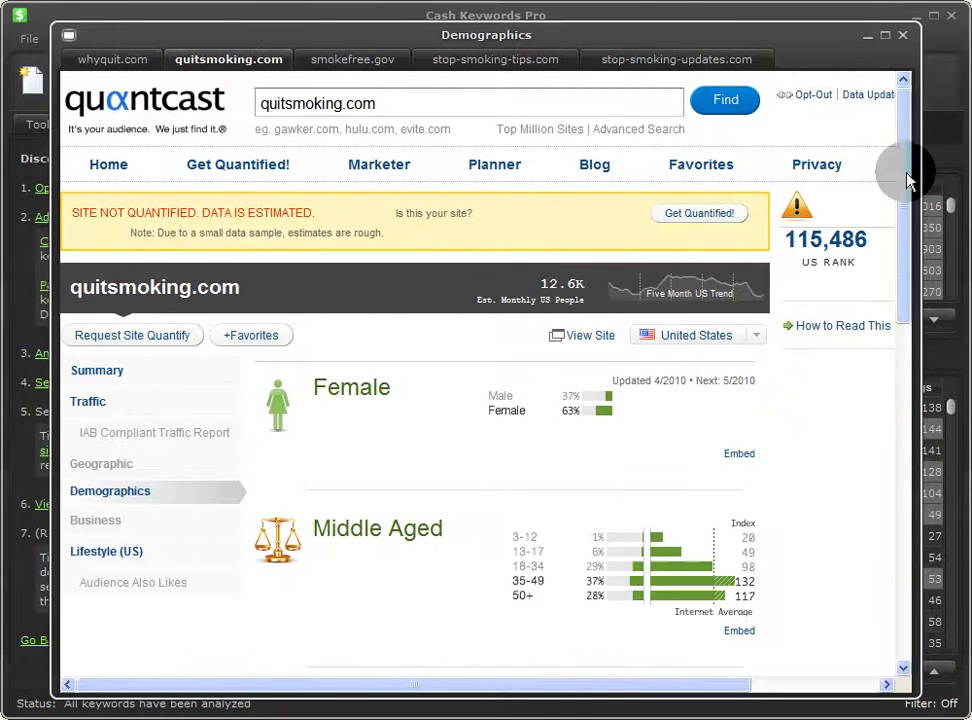
left_click_drag(908, 180, 463, 73)
left_click(358, 62)
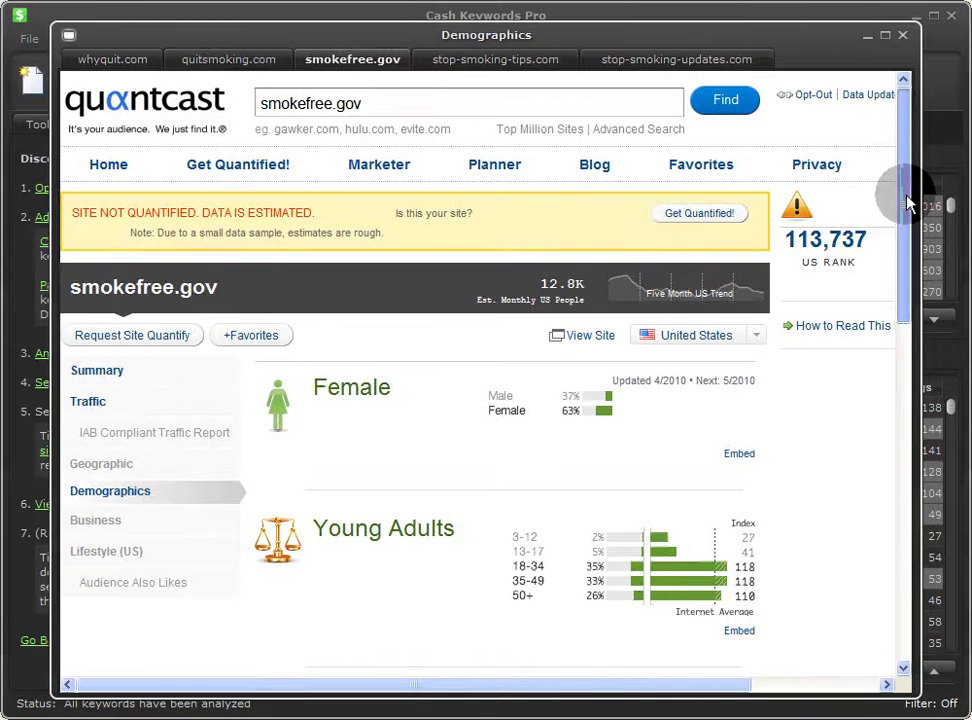
left_click_drag(908, 203, 903, 273)
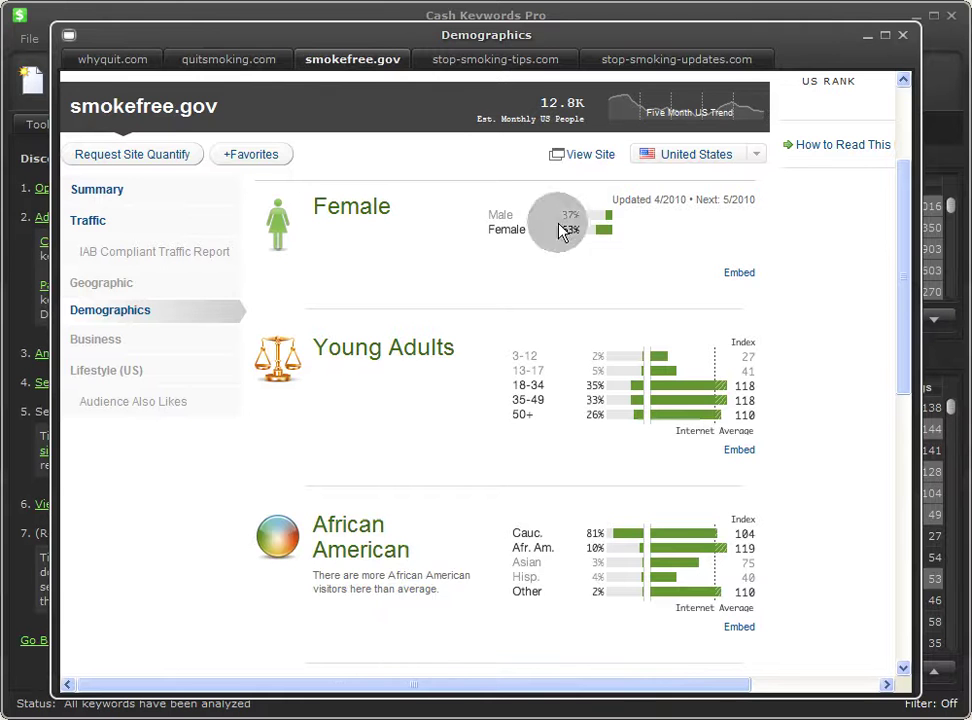
left_click(498, 58)
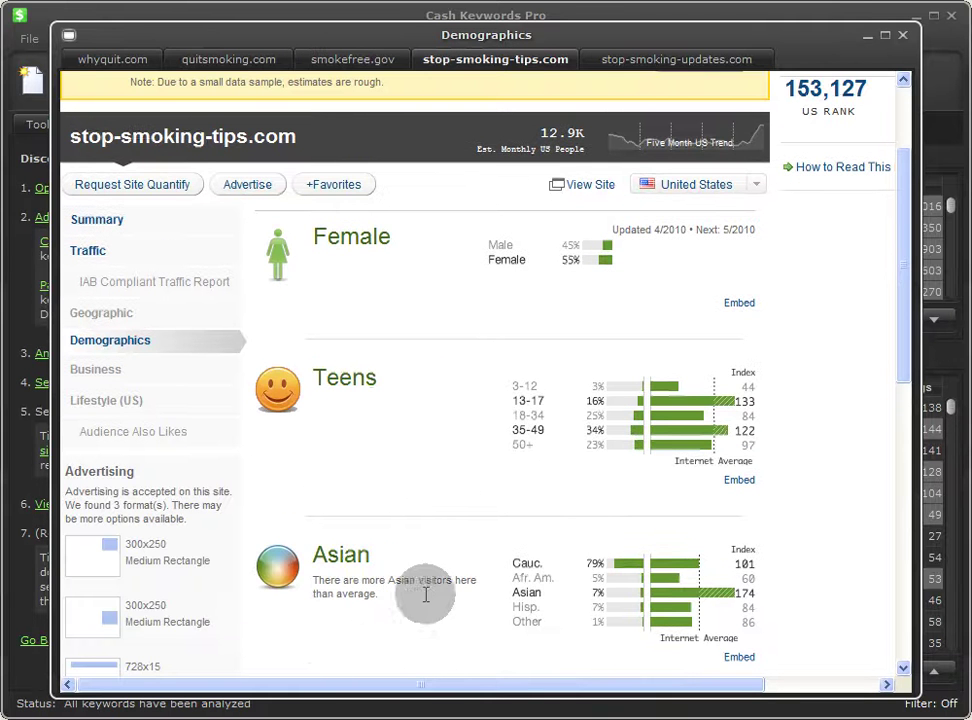
left_click(677, 59)
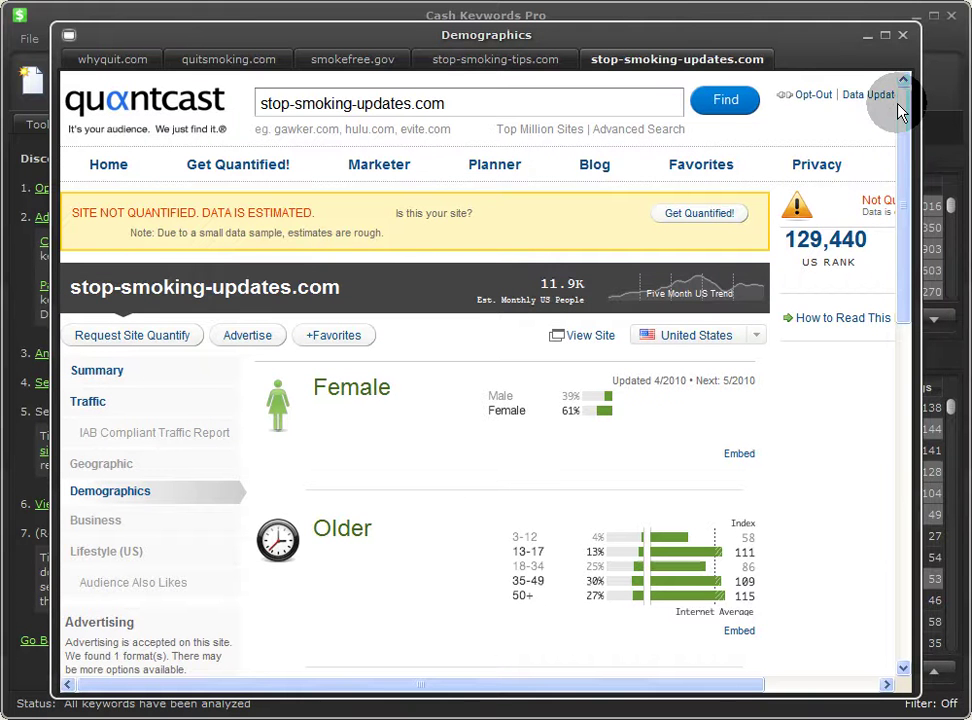
left_click(904, 36)
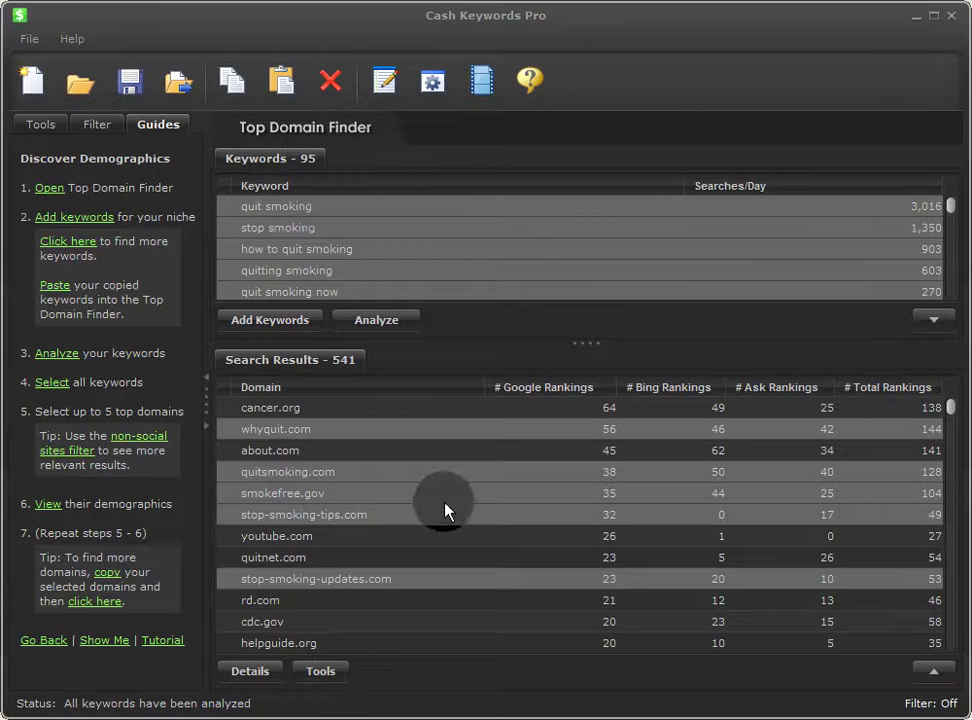
Step: Look up the Alexa site info for the five selected domains
left_click(322, 671)
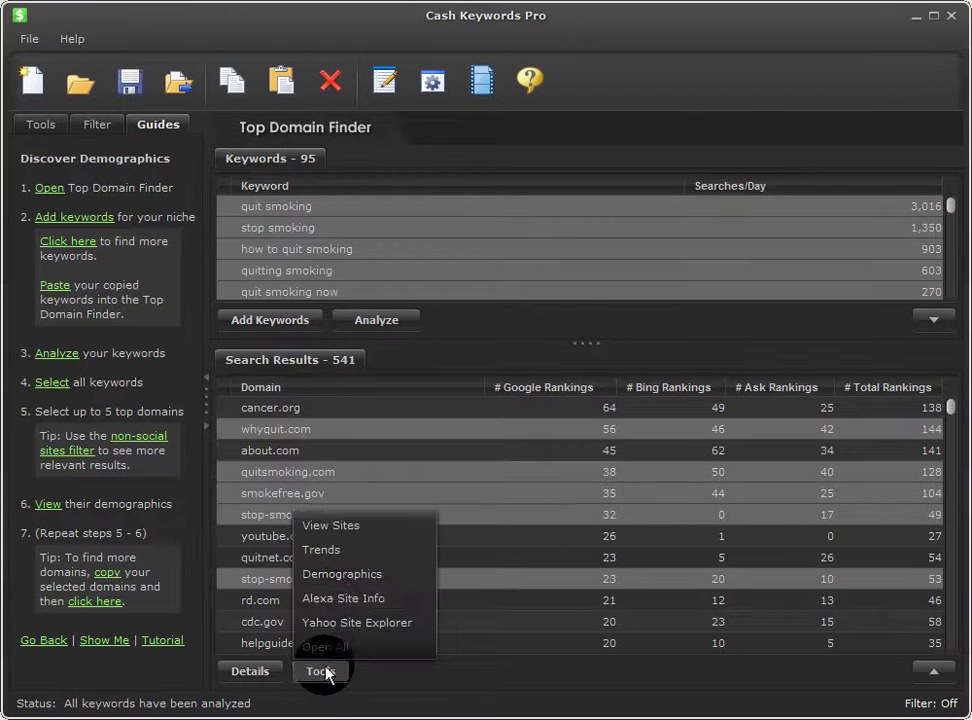
left_click(330, 598)
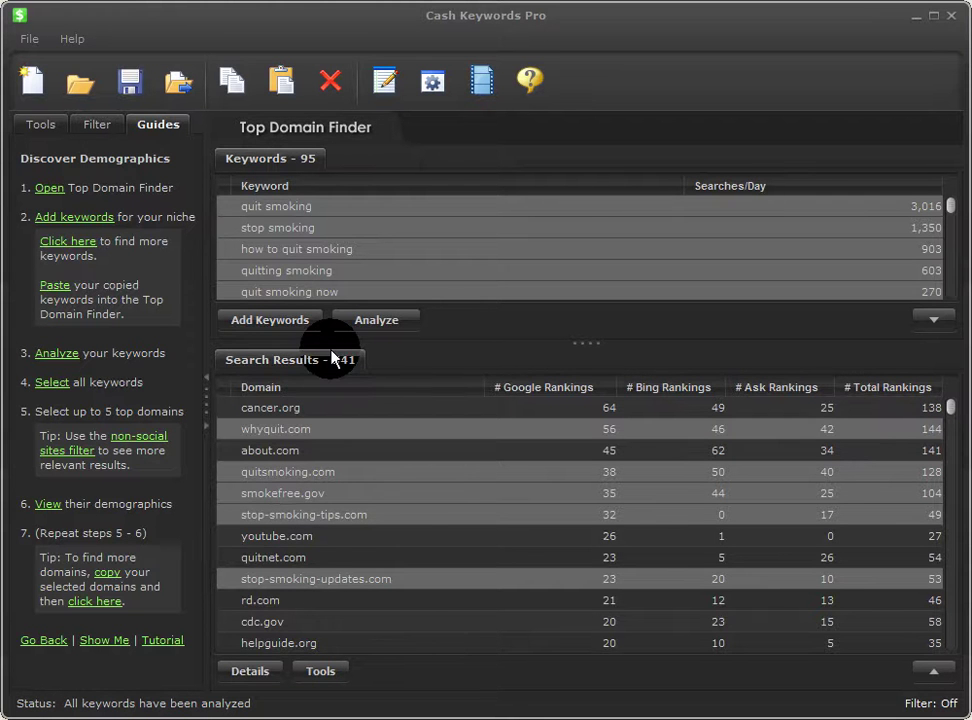
Step: Copy whyquit.com and quitsmoking.com from the search results and open the Related Domain Finder following the guide for finding more domains
left_click(303, 430)
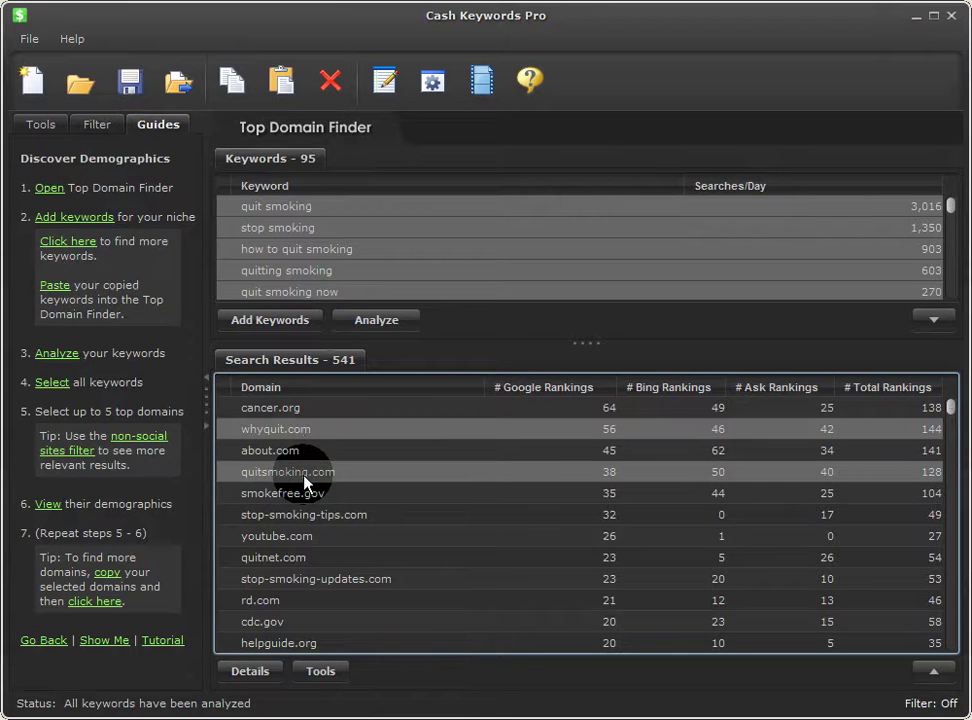
left_click(89, 603)
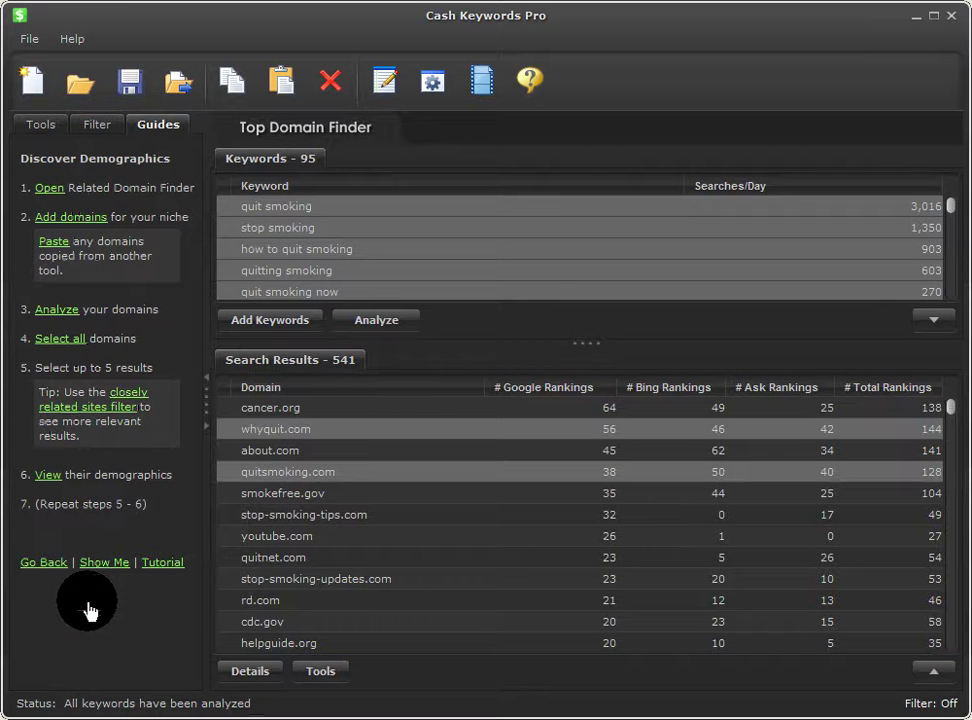
left_click(47, 190)
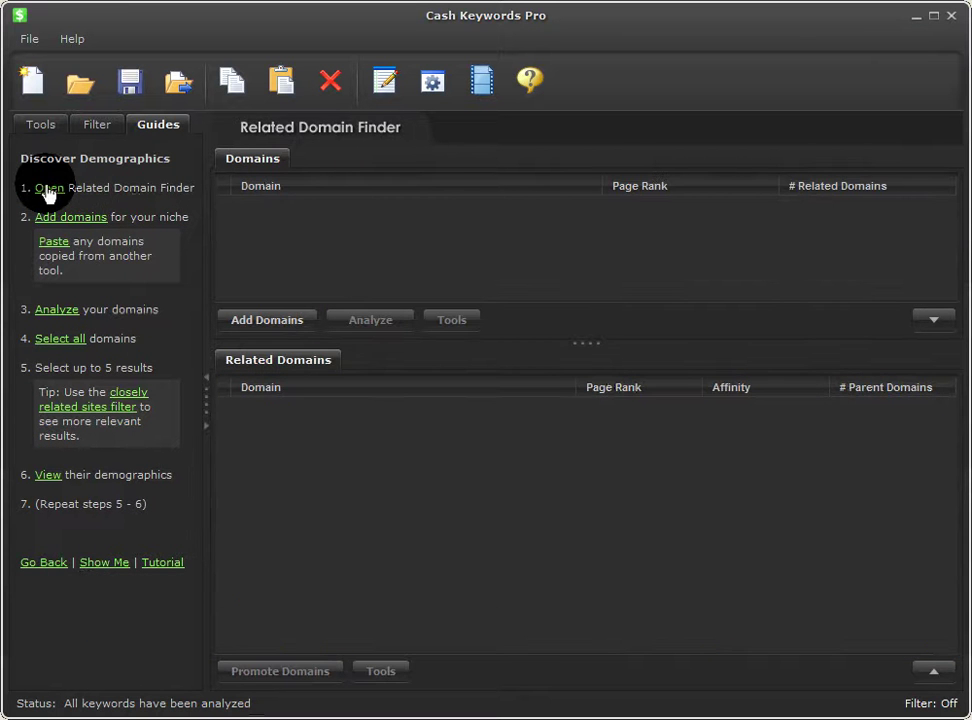
Step: Paste the two copied domains into the Related Domain Finder and analyze them with all domains selected
left_click(50, 248)
left_click(57, 310)
left_click(60, 340)
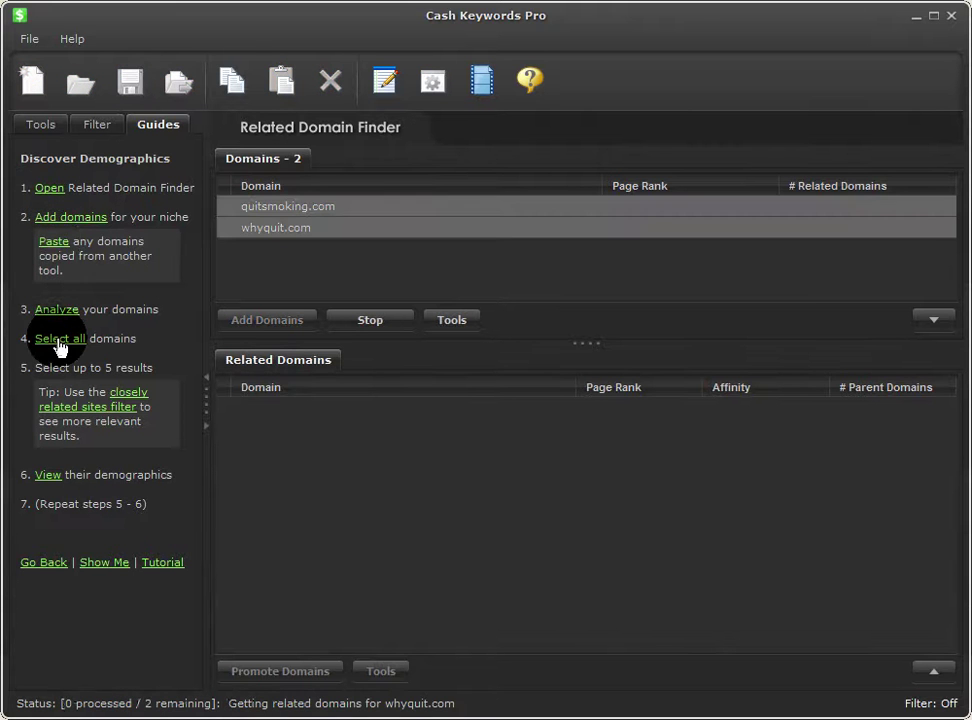